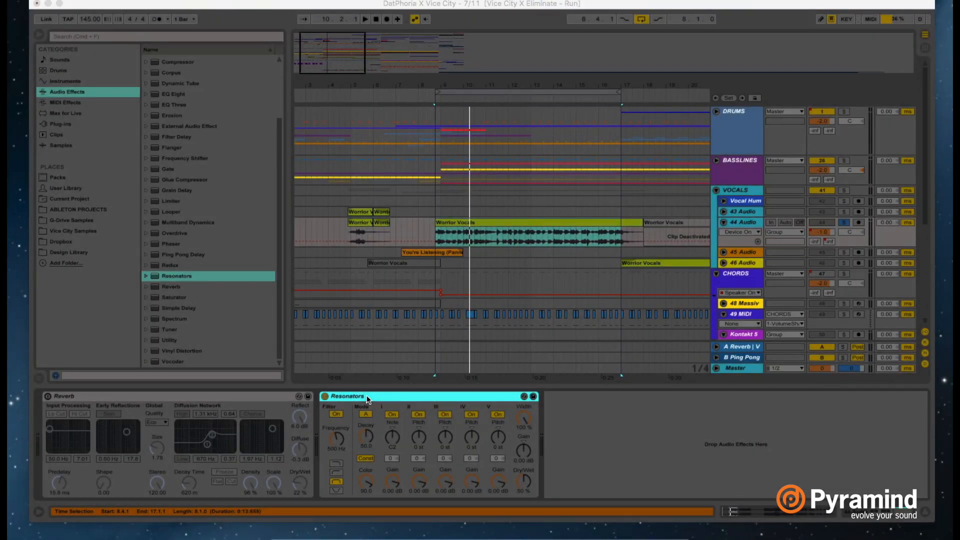
- Swap the Resonators device's settings for the Paris.adv preset from its preset list
{"action": "left_click", "coordinate": [336, 490]}
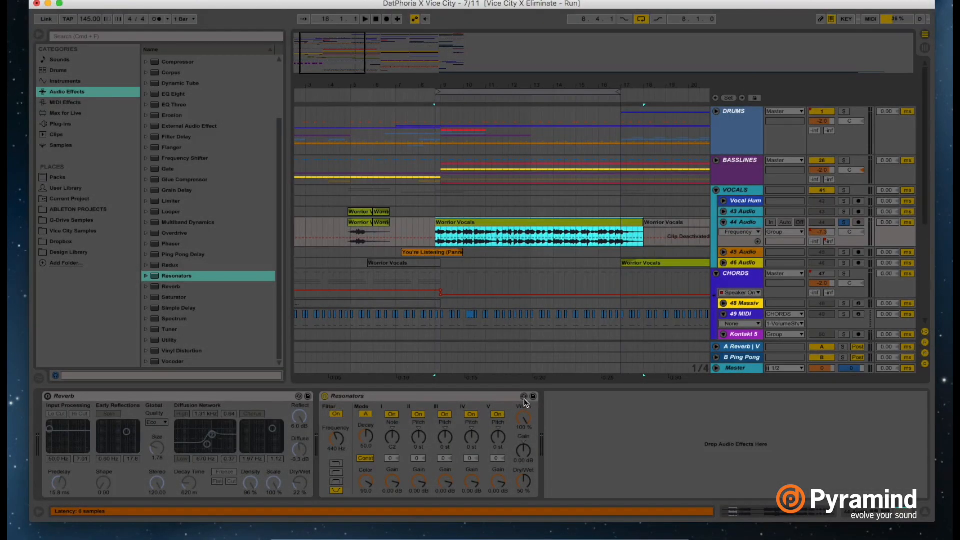
{"action": "left_click", "coordinate": [493, 395]}
{"action": "left_click", "coordinate": [523, 396]}
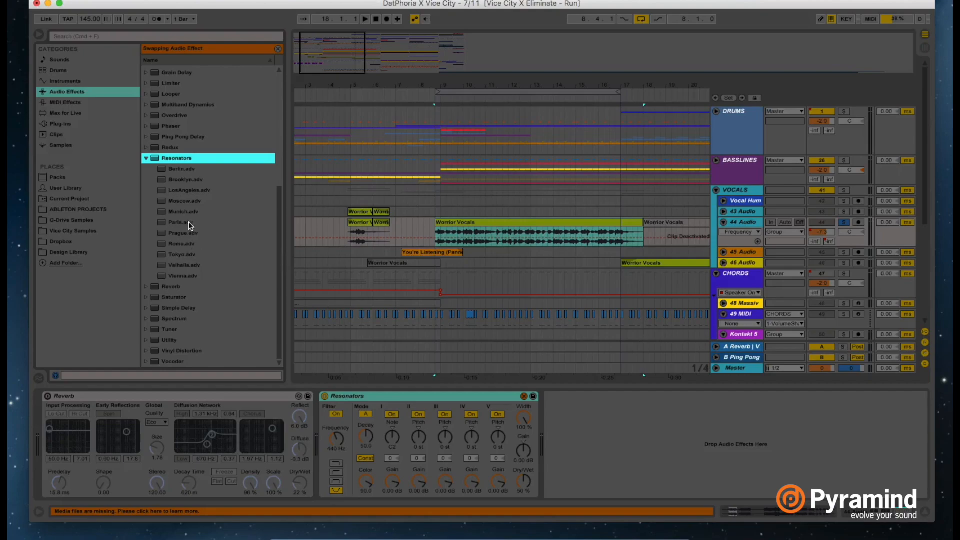
{"action": "double_click", "coordinate": [193, 222]}
- Play the Warrior Vocals clip on track 44 and compare it with the Paris resonator bypassed and enabled
{"action": "left_click", "coordinate": [484, 223]}
{"action": "left_click_drag", "start_coordinate": [573, 85], "coordinate": [583, 98]}
{"action": "key", "text": "space"}
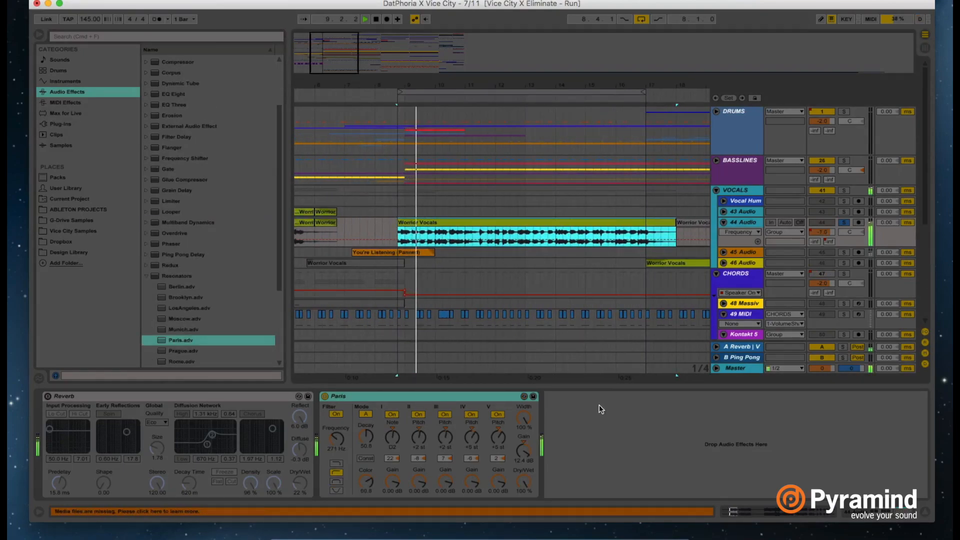
{"action": "left_click", "coordinate": [325, 396]}
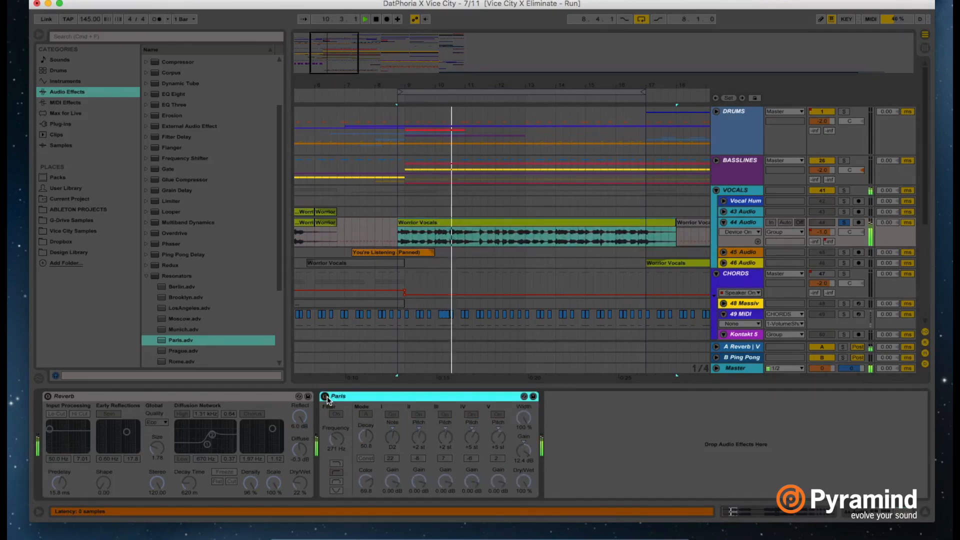
{"action": "left_click", "coordinate": [325, 396]}
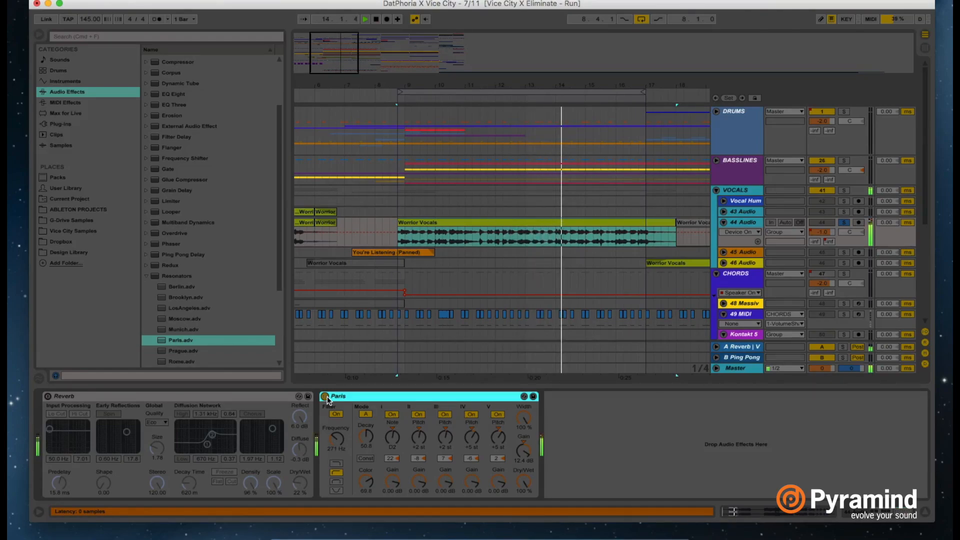
- Set resonator I's note to B0 and resonator II's pitch to +10 st with a fine tune of 32
{"action": "left_click_drag", "start_coordinate": [366, 437], "coordinate": [366, 450]}
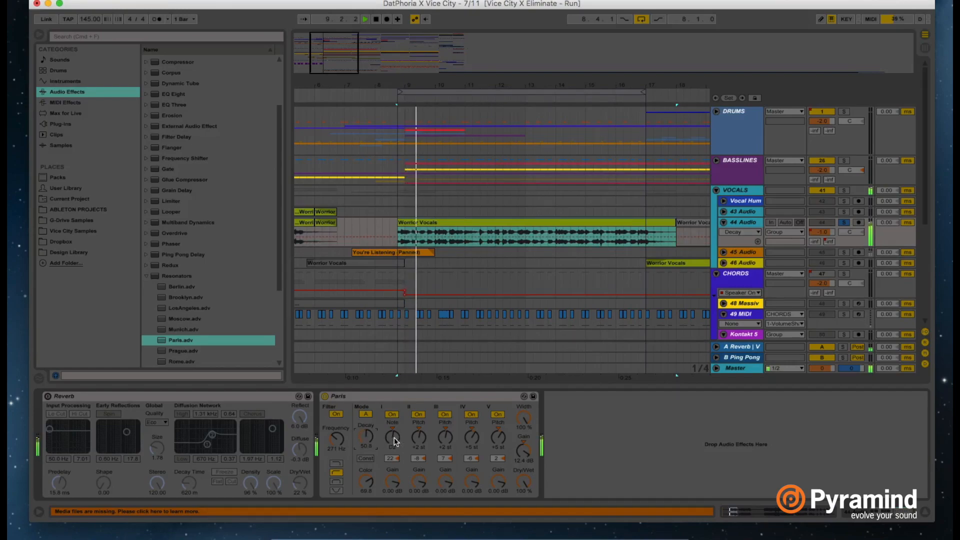
{"action": "mouse_move", "coordinate": [394, 440]}
{"action": "left_mouse_down"}
{"action": "mouse_move", "coordinate": [393, 429]}
{"action": "mouse_move", "coordinate": [394, 450]}
{"action": "left_mouse_up"}
{"action": "right_click", "coordinate": [418, 439]}
{"action": "key", "text": "Escape"}
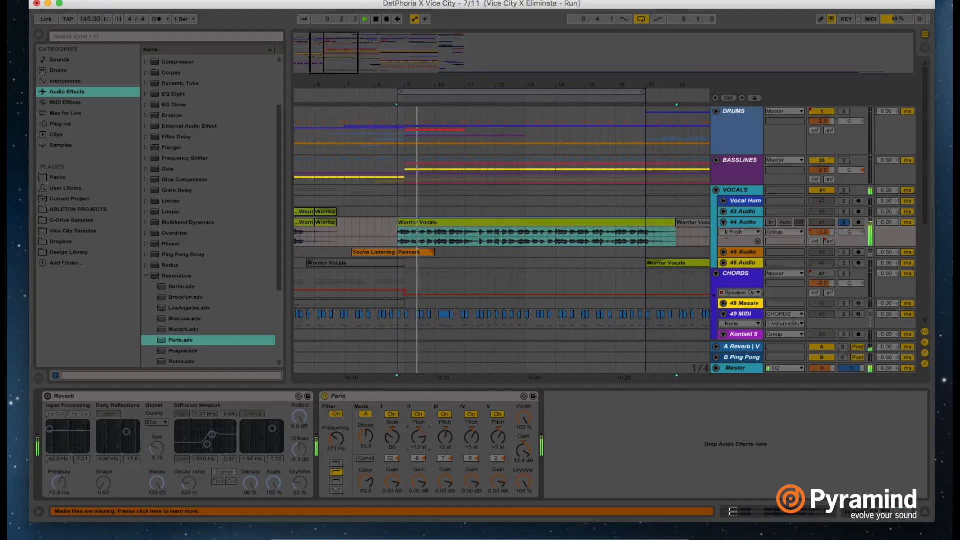
{"action": "left_click_drag", "start_coordinate": [417, 459], "coordinate": [417, 418]}
- Enable Const and retune resonators III, IV and V to -18, -9 and -10 st, with III's fine tune at 17 and IV's at 19
{"action": "left_click_drag", "start_coordinate": [445, 459], "coordinate": [444, 453]}
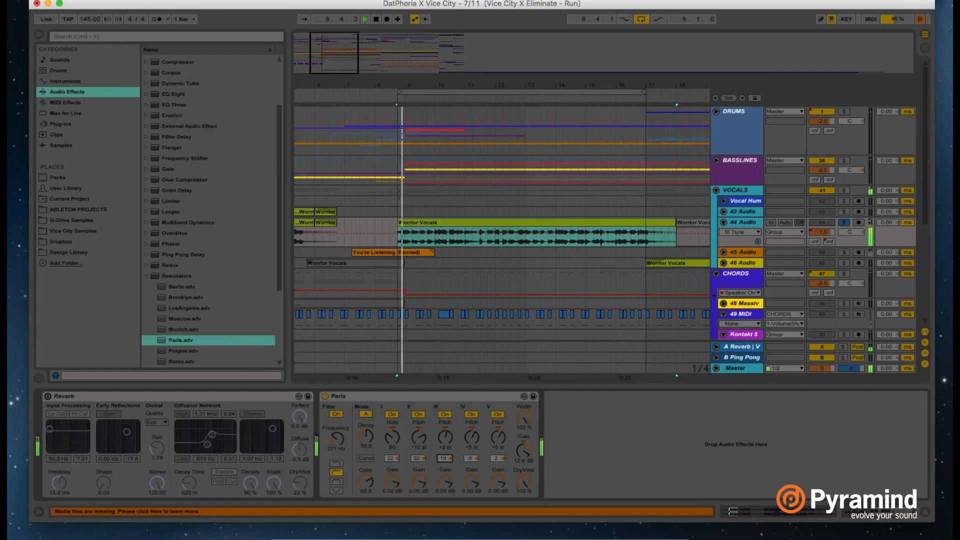
{"action": "left_click", "coordinate": [365, 458]}
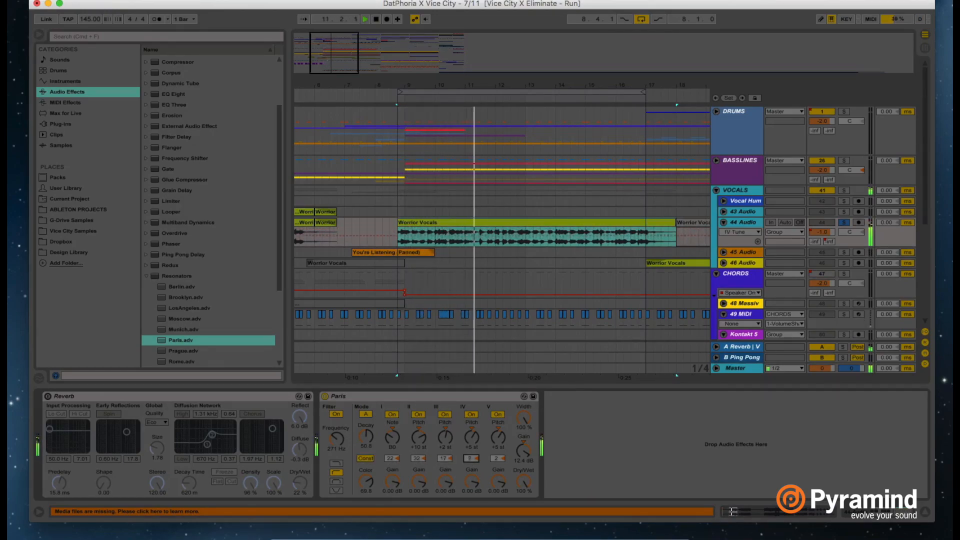
{"action": "mouse_move", "coordinate": [470, 459]}
{"action": "left_mouse_down"}
{"action": "mouse_move", "coordinate": [472, 440]}
{"action": "mouse_move", "coordinate": [445, 448]}
{"action": "mouse_move", "coordinate": [445, 458]}
{"action": "left_mouse_up"}
{"action": "key", "text": "space"}
{"action": "key", "text": "space"}
{"action": "left_click_drag", "start_coordinate": [495, 441], "coordinate": [495, 456]}
- Lower the individual resonator gains to -inf dB to silence them while the vocal plays
{"action": "left_click_drag", "start_coordinate": [394, 484], "coordinate": [394, 525]}
{"action": "mouse_move", "coordinate": [425, 485]}
{"action": "left_mouse_down"}
{"action": "mouse_move", "coordinate": [425, 525]}
{"action": "mouse_move", "coordinate": [450, 505]}
{"action": "mouse_move", "coordinate": [450, 525]}
{"action": "left_mouse_up"}
{"action": "key", "text": "space"}
{"action": "key", "text": "space"}
{"action": "mouse_move", "coordinate": [475, 486]}
{"action": "left_mouse_down"}
{"action": "mouse_move", "coordinate": [475, 525]}
{"action": "mouse_move", "coordinate": [502, 525]}
{"action": "left_mouse_up"}
{"action": "key", "text": "space"}
{"action": "key", "text": "space"}
- Audition resonators II to V individually through their gains, ending with II at 6.00 dB and V at about 5 dB
{"action": "left_click_drag", "start_coordinate": [418, 483], "coordinate": [418, 420]}
{"action": "left_click_drag", "start_coordinate": [419, 483], "coordinate": [419, 525]}
{"action": "key", "text": "space"}
{"action": "key", "text": "space"}
{"action": "mouse_move", "coordinate": [448, 484]}
{"action": "left_mouse_down"}
{"action": "mouse_move", "coordinate": [448, 420]}
{"action": "mouse_move", "coordinate": [449, 525]}
{"action": "mouse_move", "coordinate": [474, 420]}
{"action": "left_mouse_up"}
{"action": "key", "text": "space"}
{"action": "key", "text": "space"}
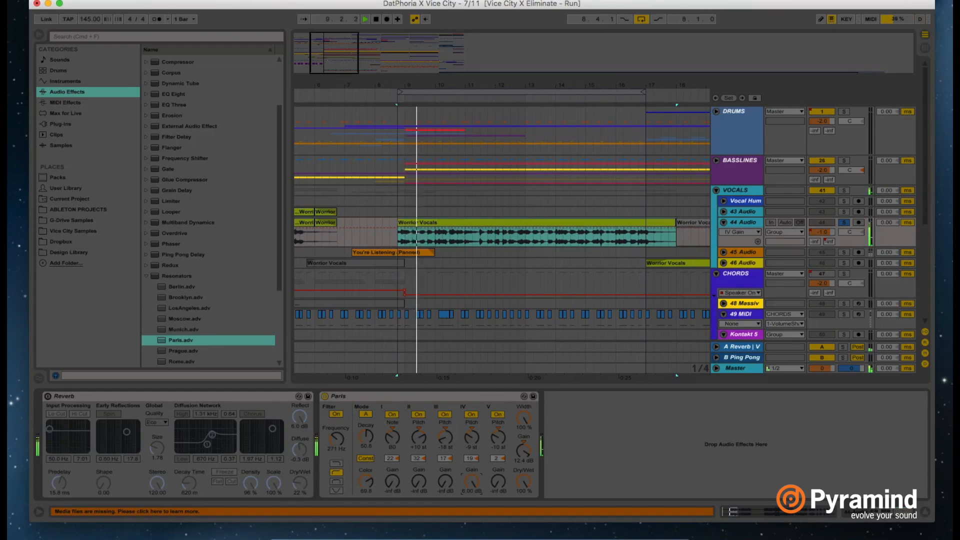
{"action": "key", "text": "space"}
{"action": "left_click_drag", "start_coordinate": [471, 483], "coordinate": [472, 525]}
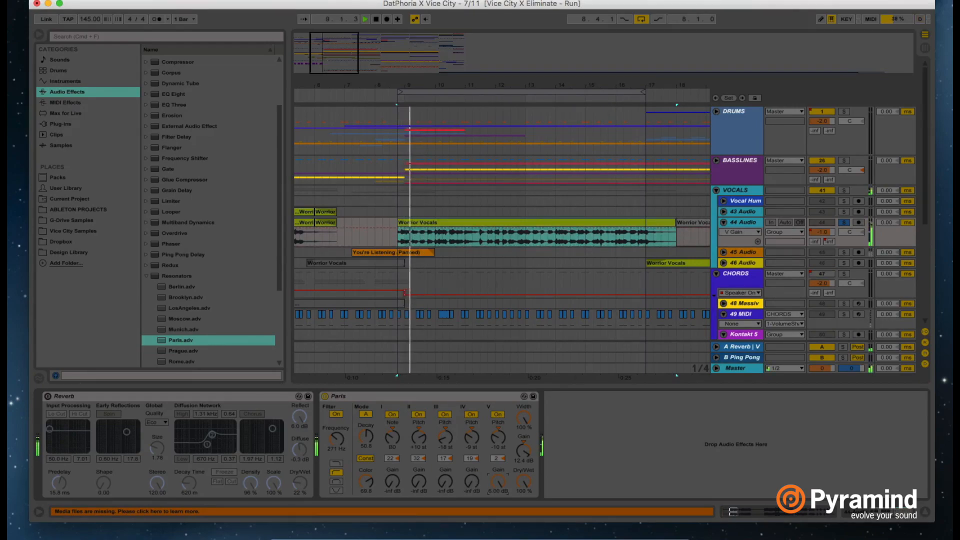
{"action": "left_click_drag", "start_coordinate": [502, 483], "coordinate": [502, 486]}
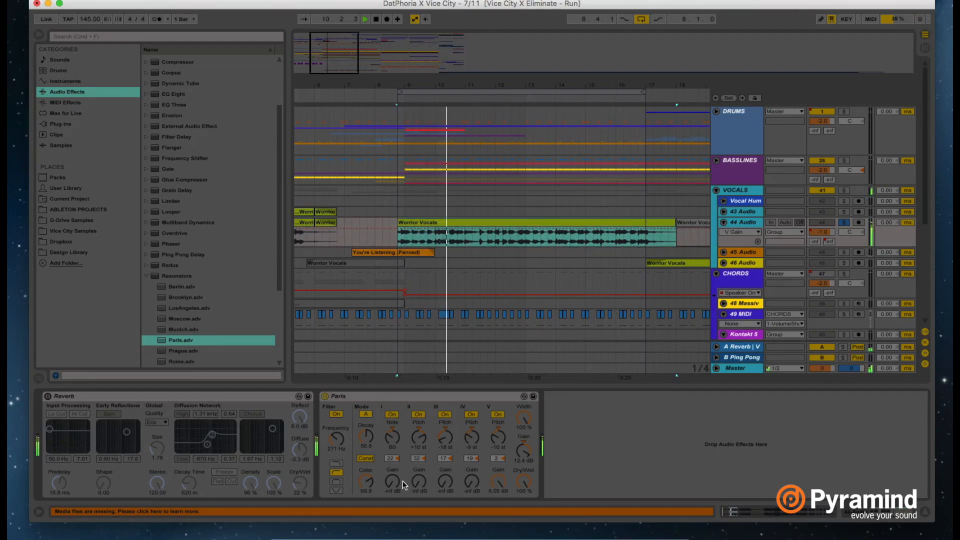
{"action": "left_click_drag", "start_coordinate": [419, 482], "coordinate": [366, 475]}
{"action": "key", "text": "space"}
- Try the different input filter shapes, choose the notch filter, and set Color to 62.7
{"action": "left_click", "coordinate": [336, 463]}
{"action": "left_click", "coordinate": [336, 481]}
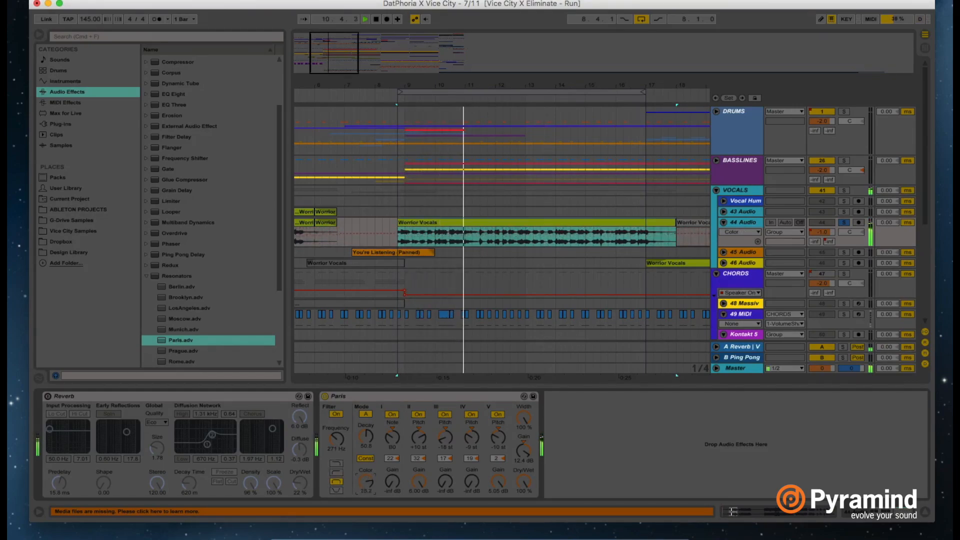
{"action": "left_click", "coordinate": [337, 491]}
{"action": "left_click_drag", "start_coordinate": [366, 481], "coordinate": [366, 494]}
- Switch the resonators to mode B, adjust the decay, and set the filter frequency to 213 Hz and the output gain to about 7.9 dB
{"action": "left_click", "coordinate": [365, 414]}
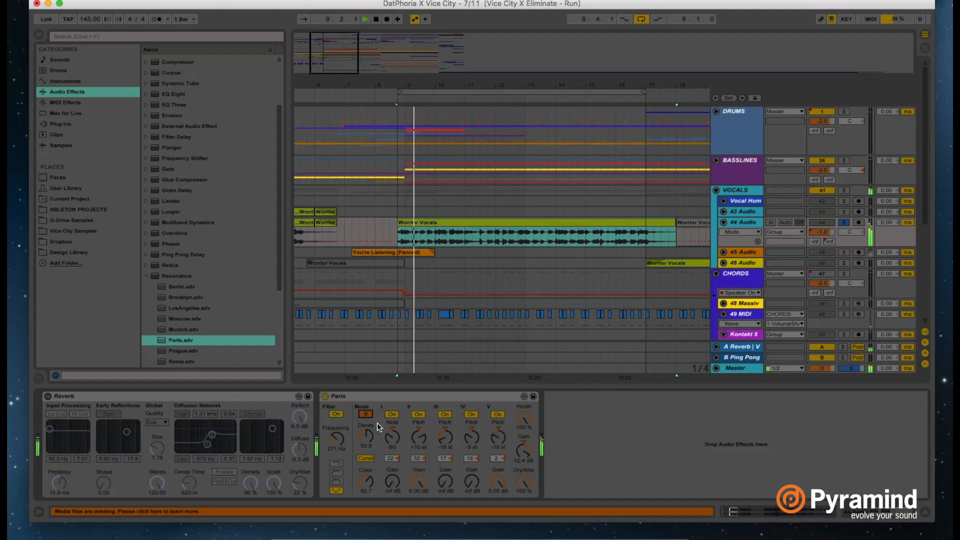
{"action": "left_click_drag", "start_coordinate": [366, 437], "coordinate": [336, 440]}
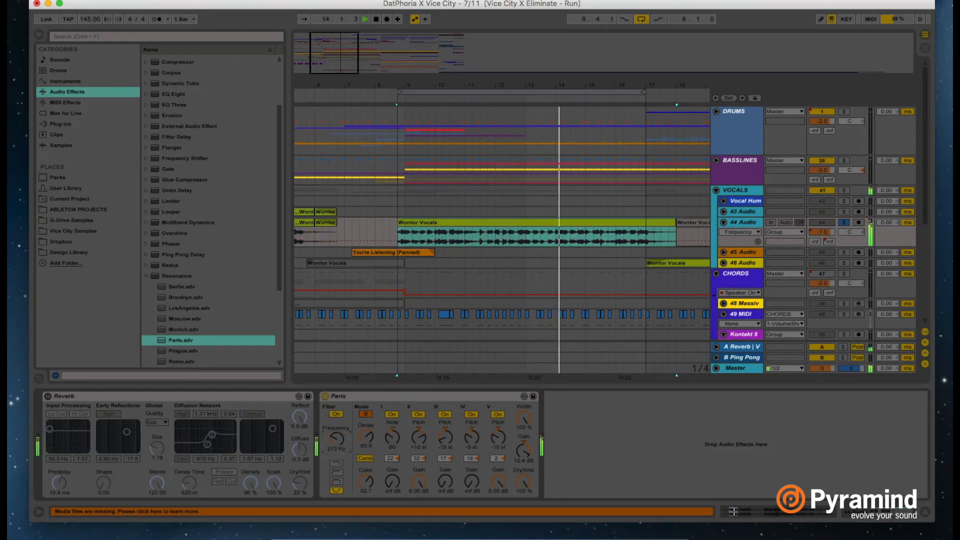
{"action": "key", "text": "space"}
{"action": "key", "text": "space"}
{"action": "left_click_drag", "start_coordinate": [524, 419], "coordinate": [524, 456]}
- Raise the gains of resonators I, III and IV to 6.00 dB, set resonator I's note to C3, and lower the dry/wet mix
{"action": "mouse_move", "coordinate": [471, 485]}
{"action": "left_mouse_down"}
{"action": "mouse_move", "coordinate": [471, 445]}
{"action": "mouse_move", "coordinate": [444, 453]}
{"action": "left_mouse_up"}
{"action": "left_click_drag", "start_coordinate": [392, 483], "coordinate": [395, 435]}
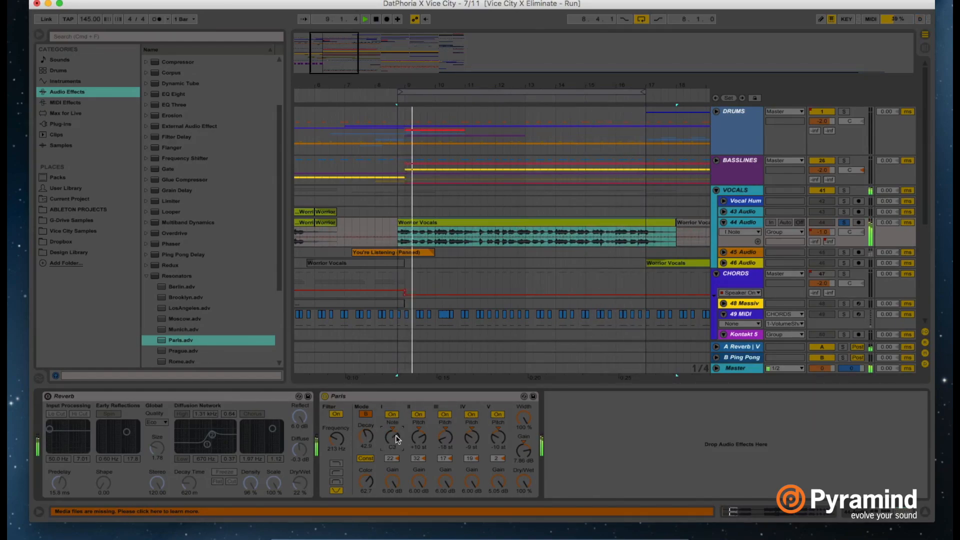
{"action": "mouse_move", "coordinate": [523, 481]}
{"action": "left_mouse_down"}
{"action": "mouse_move", "coordinate": [523, 520]}
{"action": "mouse_move", "coordinate": [525, 480]}
{"action": "left_mouse_up"}
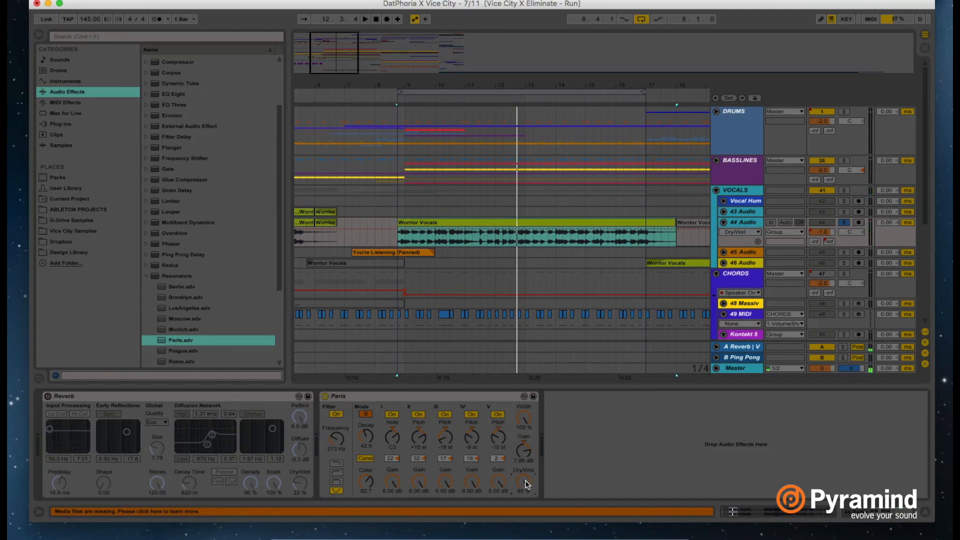
{"action": "left_click", "coordinate": [473, 397]}
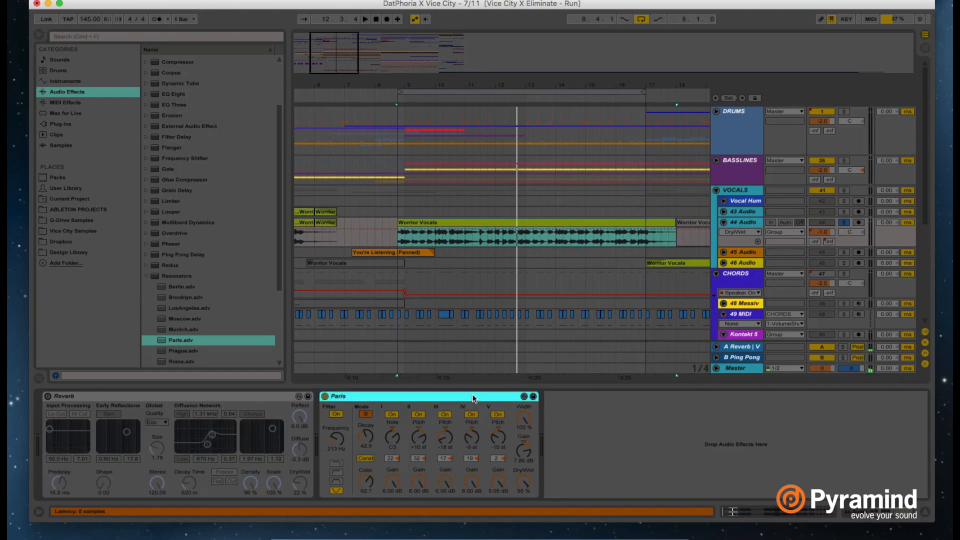